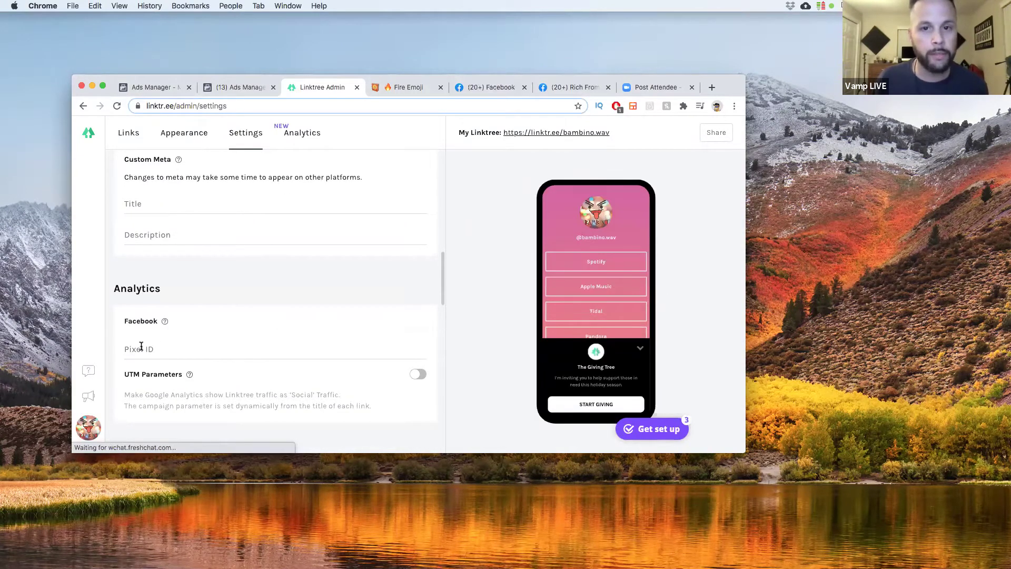
Step: Leave Linktree's empty Facebook Pixel ID field and switch to the Ads Manager tab
{"action": "left_click", "coordinate": [240, 87]}
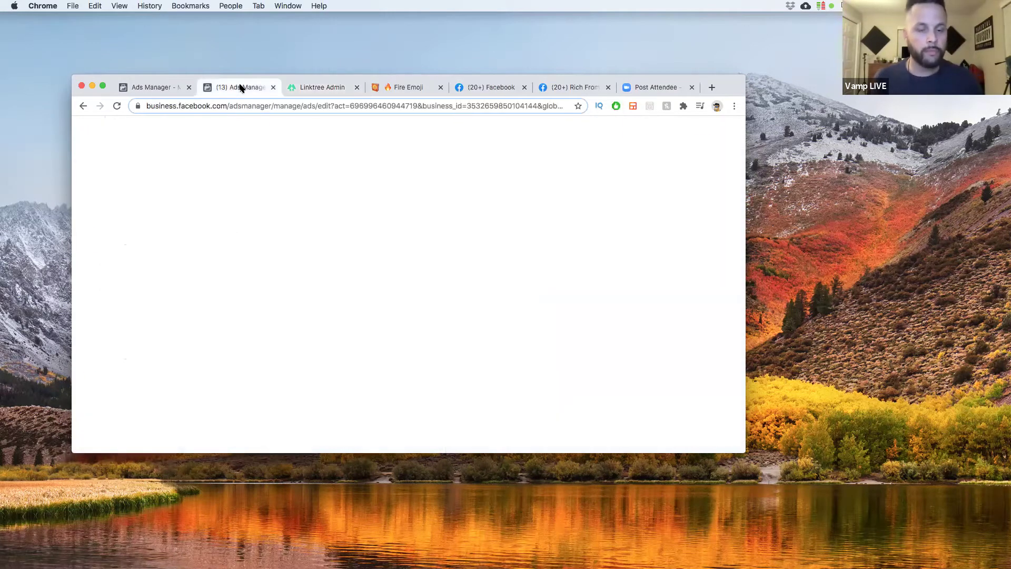
Step: Close the ad drafts unpublished, then go to Events Manager from the Shortcuts menu
{"action": "left_click", "coordinate": [148, 88]}
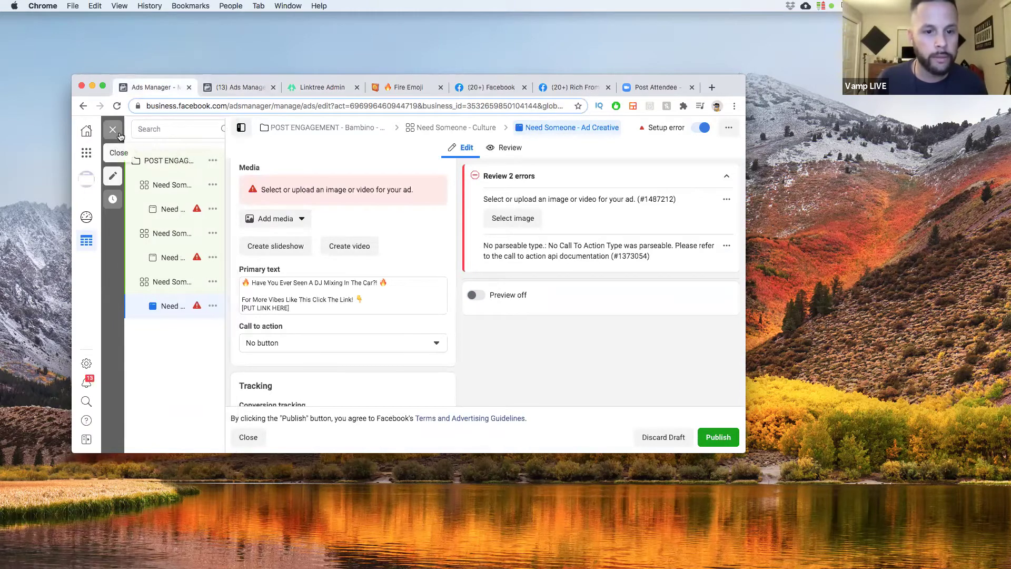
{"action": "left_click", "coordinate": [229, 88]}
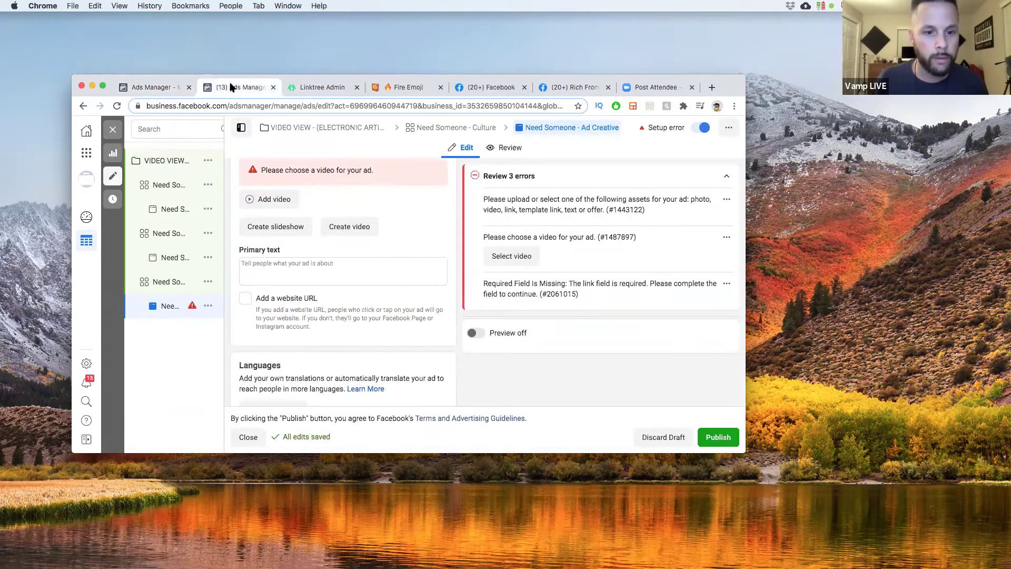
{"action": "left_click", "coordinate": [112, 130]}
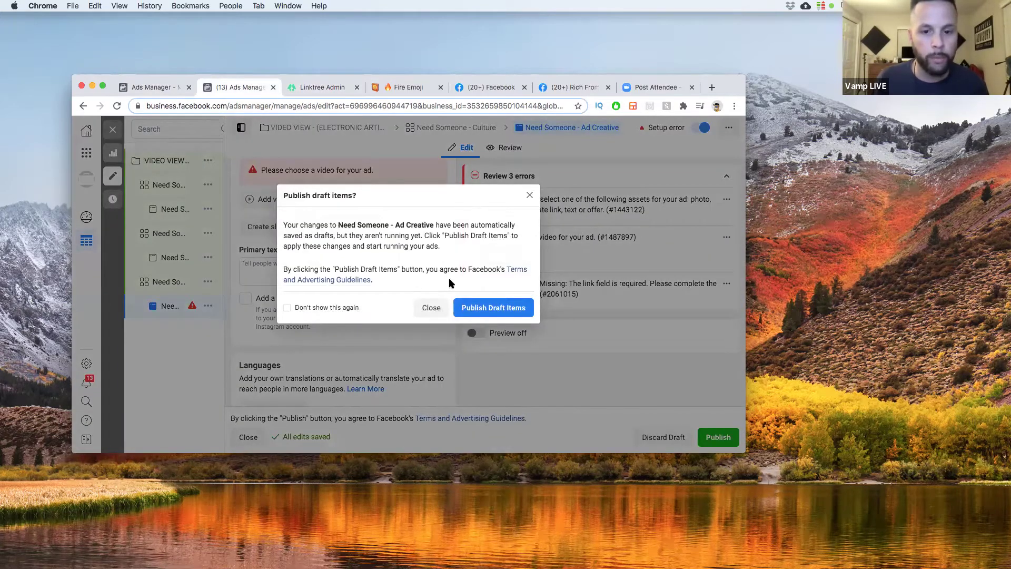
{"action": "left_click", "coordinate": [431, 309]}
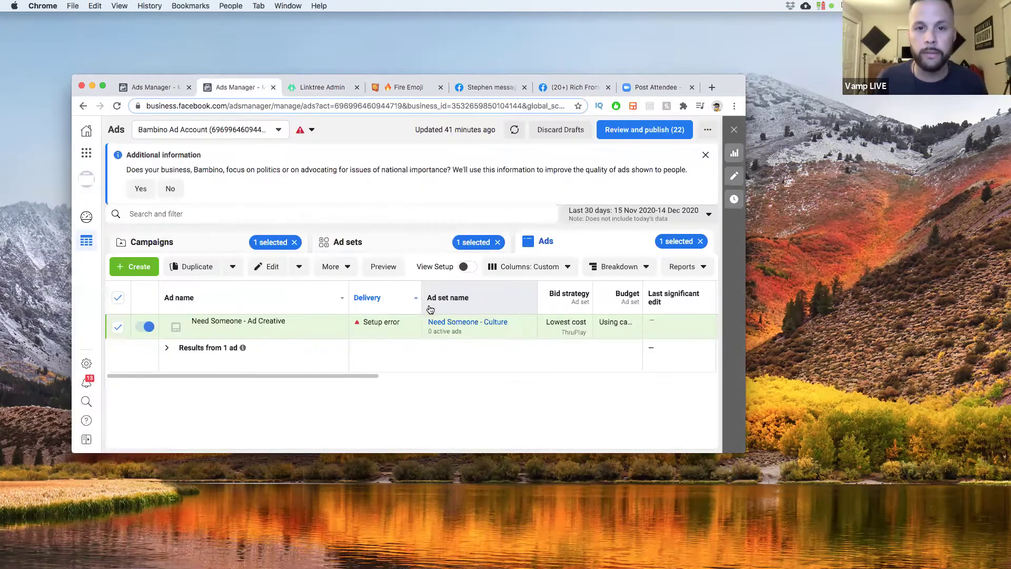
{"action": "left_click", "coordinate": [86, 153]}
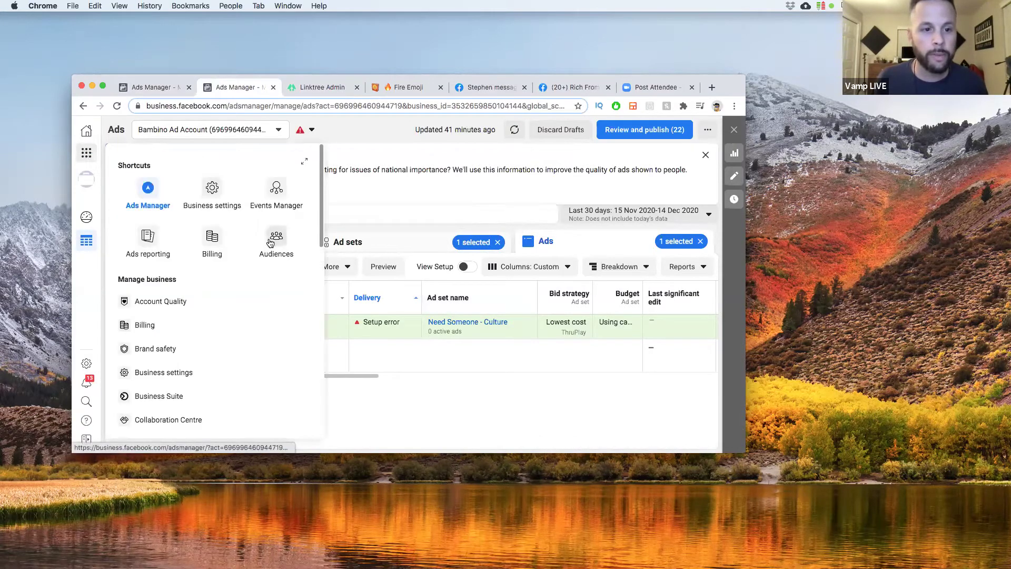
{"action": "left_click", "coordinate": [277, 190]}
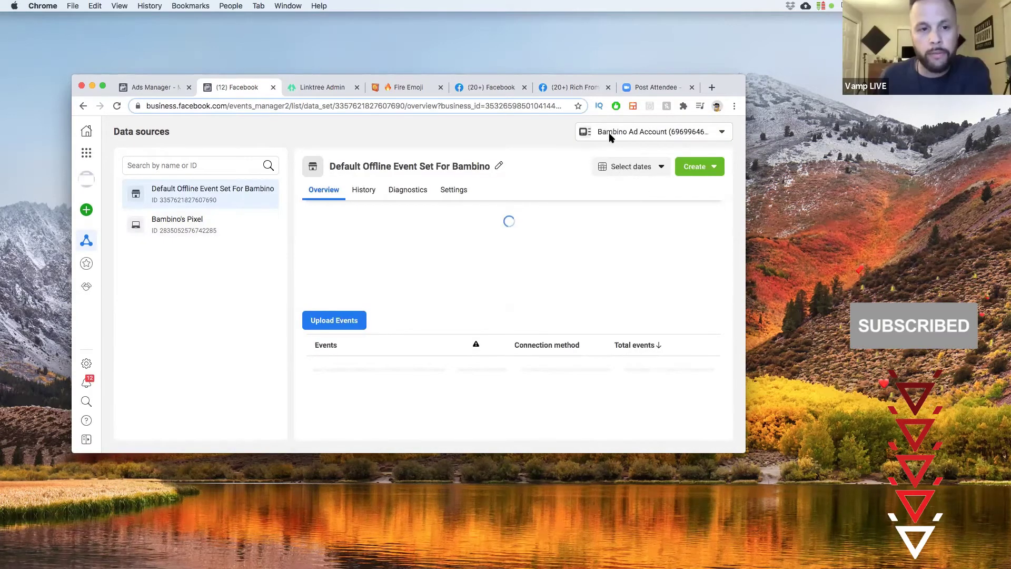
{"action": "left_click", "coordinate": [677, 135]}
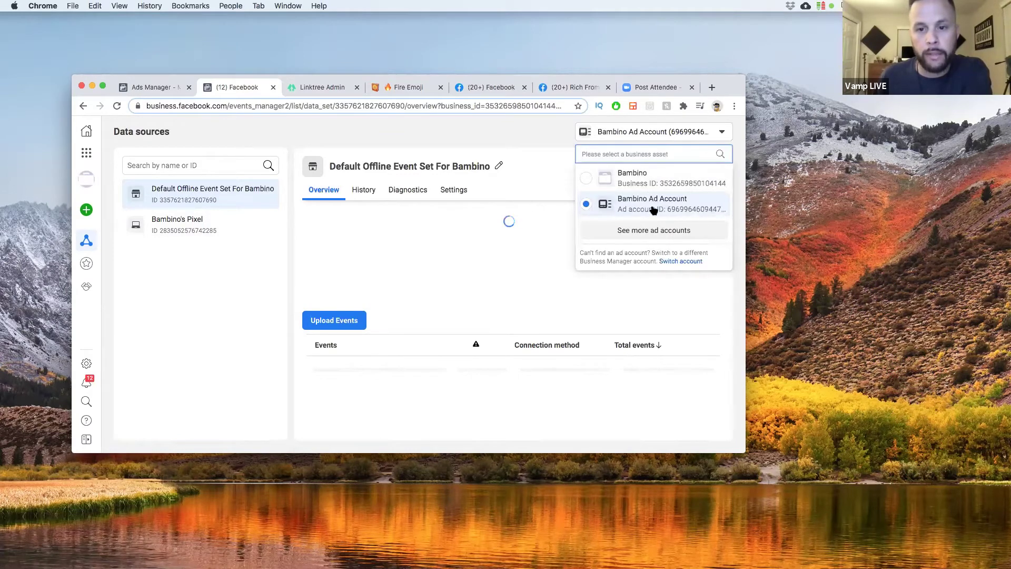
{"action": "left_click", "coordinate": [542, 136]}
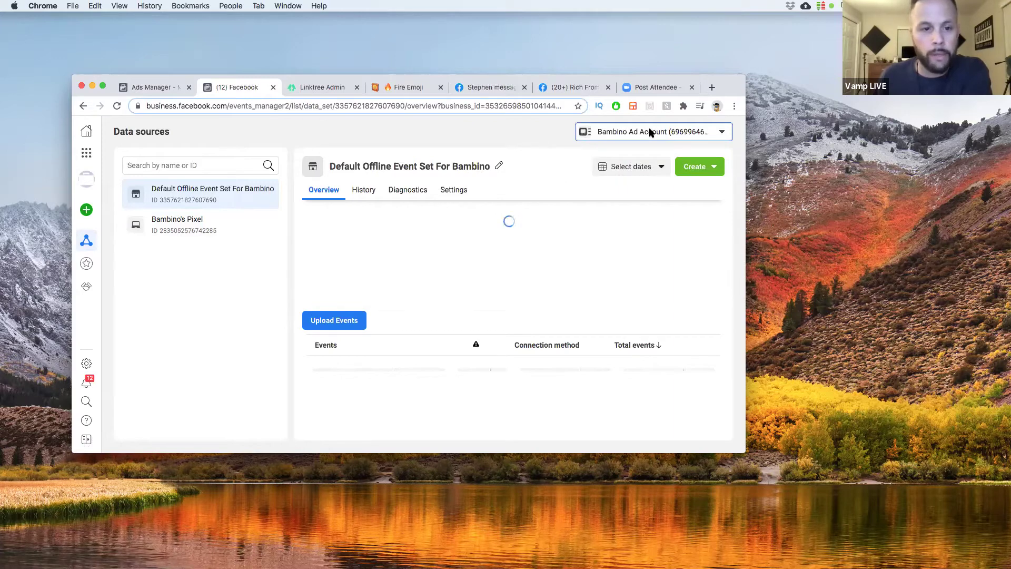
{"action": "left_click", "coordinate": [196, 229]}
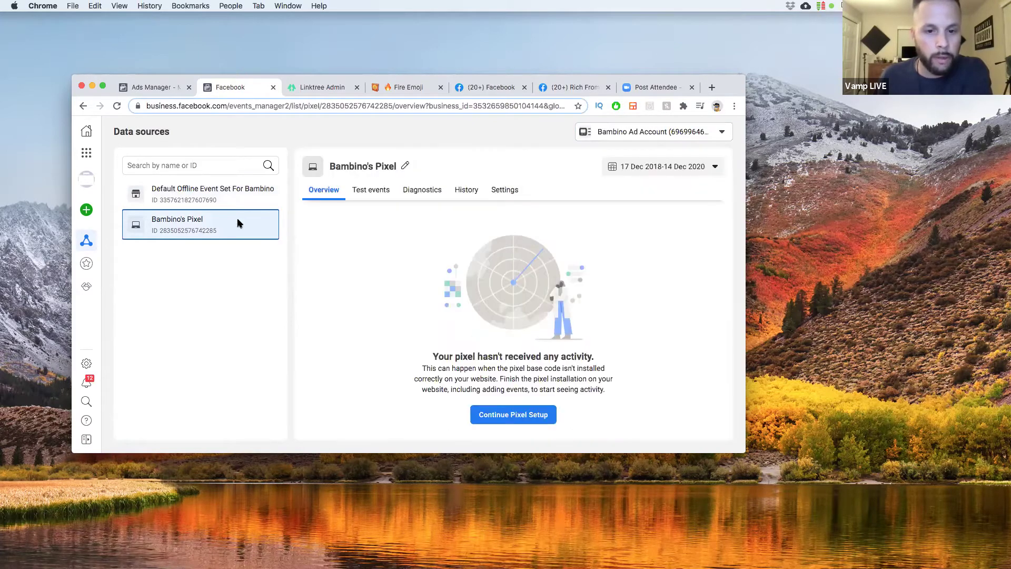
{"action": "left_click", "coordinate": [521, 416]}
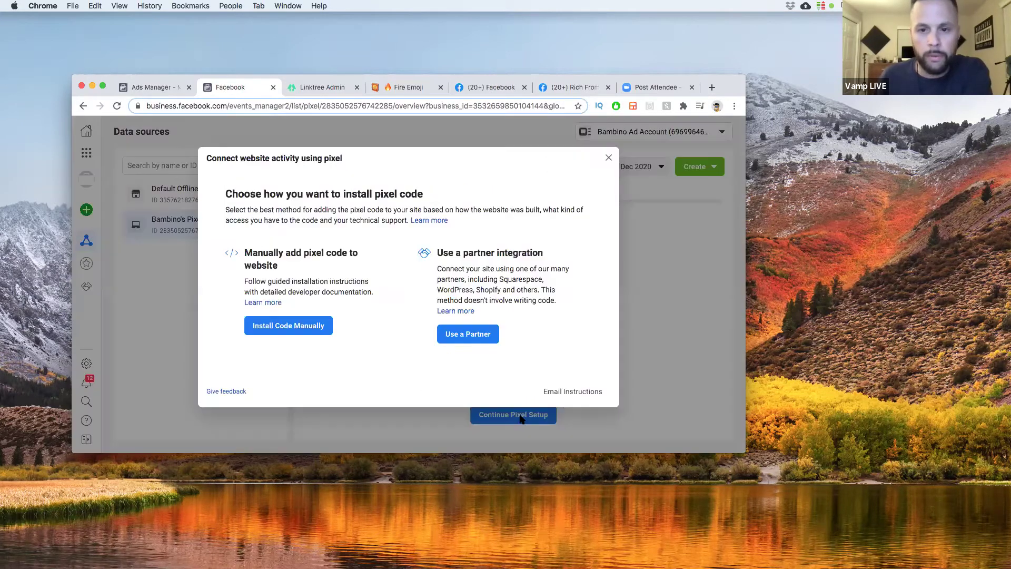
{"action": "left_click", "coordinate": [303, 328]}
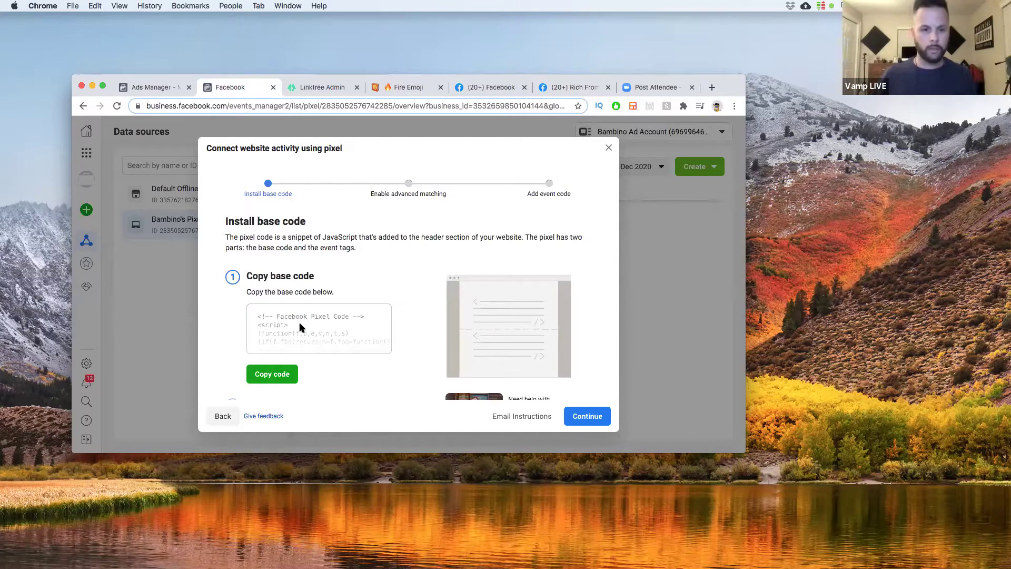
{"action": "left_click", "coordinate": [272, 374]}
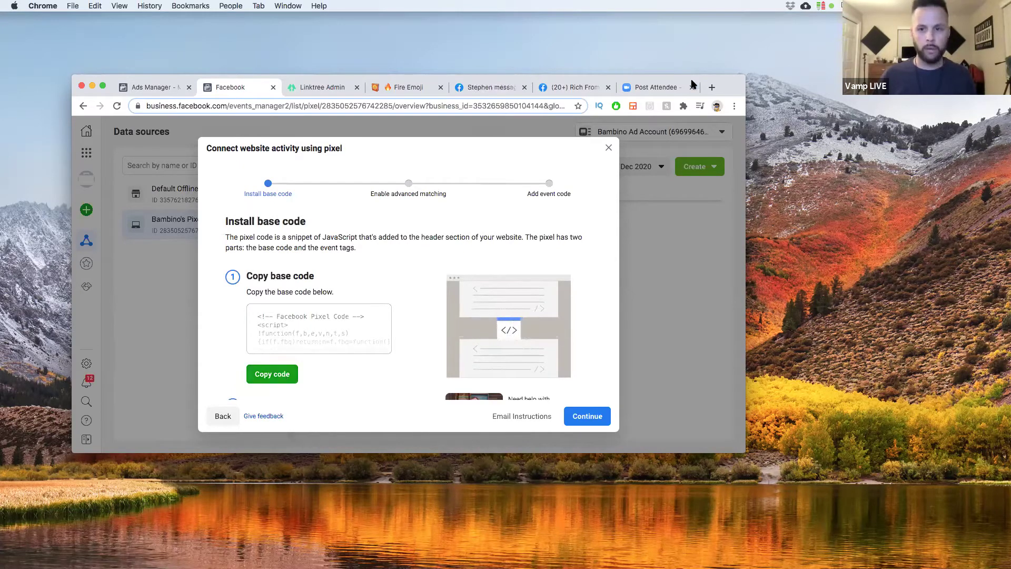
{"action": "left_click", "coordinate": [712, 87]}
Step: Paste the copied pixel base code into a new notes.io note
{"action": "type", "text": "notes"}
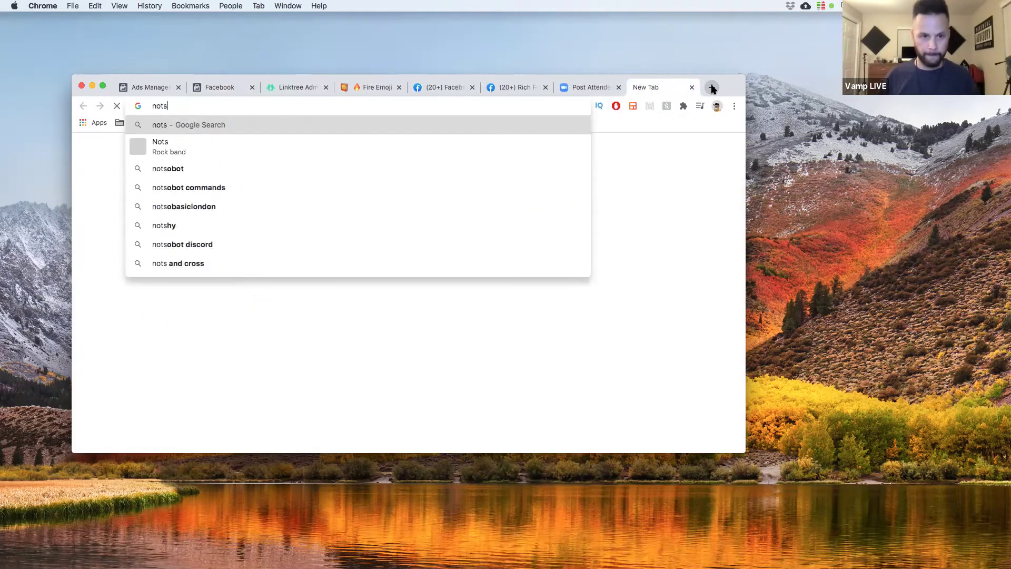
{"action": "type", "text": ".io"}
{"action": "key", "text": "Return"}
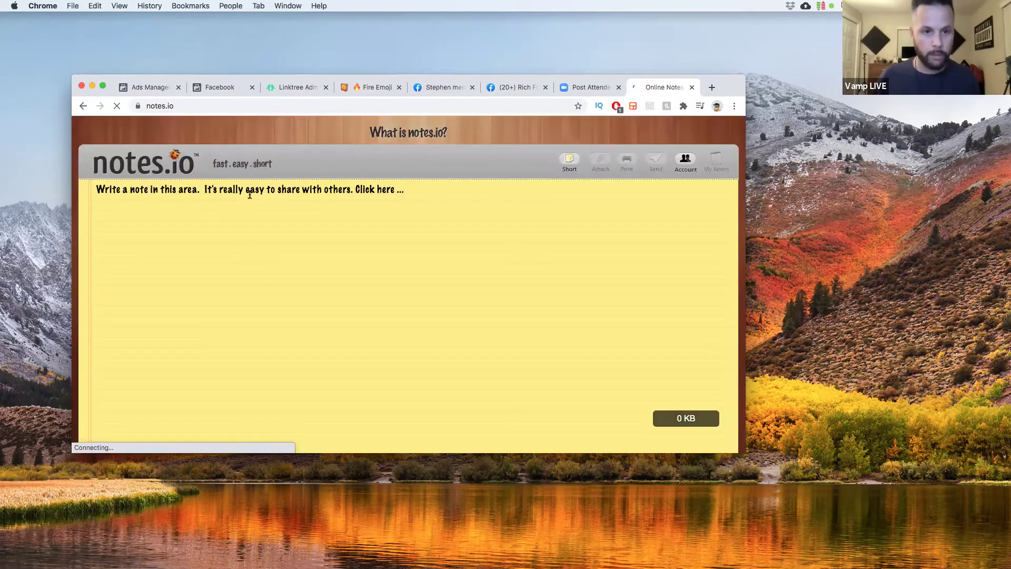
{"action": "right_click", "coordinate": [245, 202]}
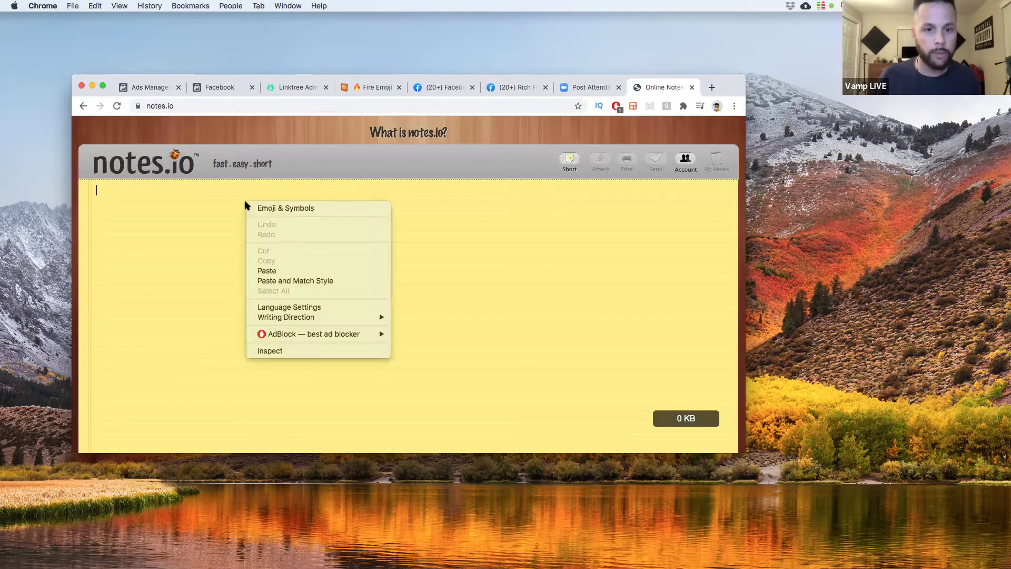
{"action": "left_click", "coordinate": [267, 270]}
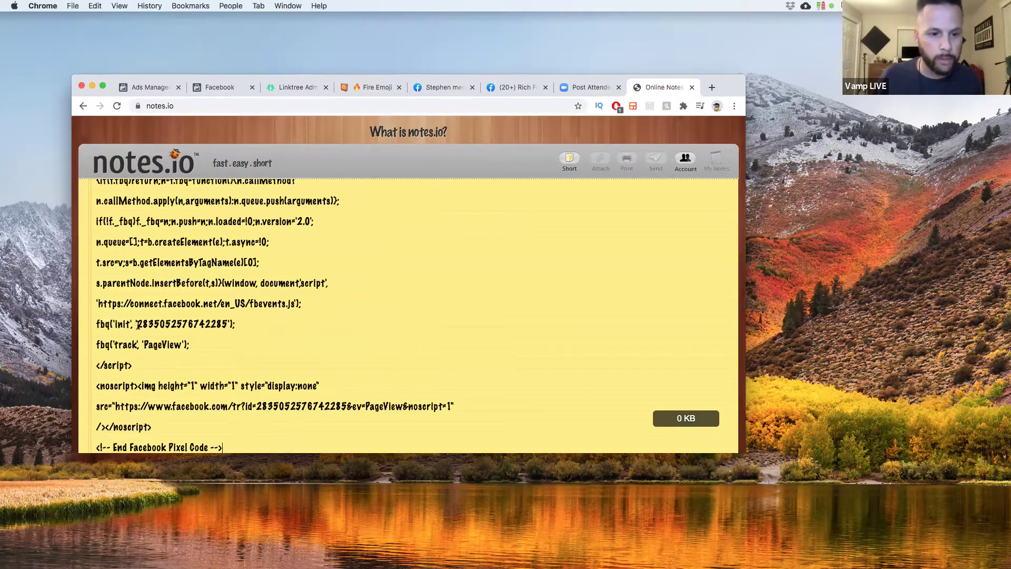
{"action": "left_click_drag", "start_coordinate": [138, 324], "coordinate": [224, 325]}
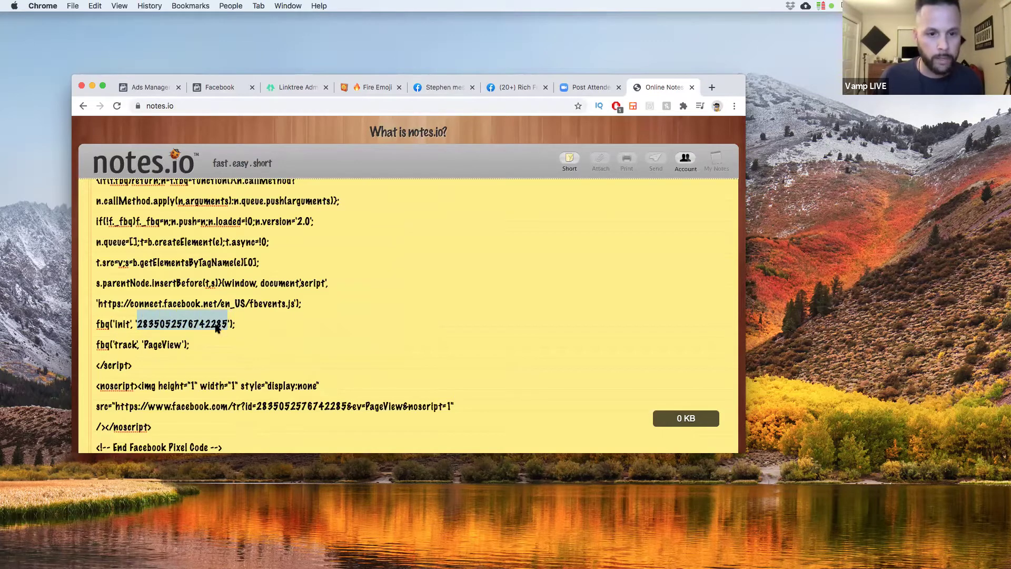
{"action": "right_click", "coordinate": [216, 327]}
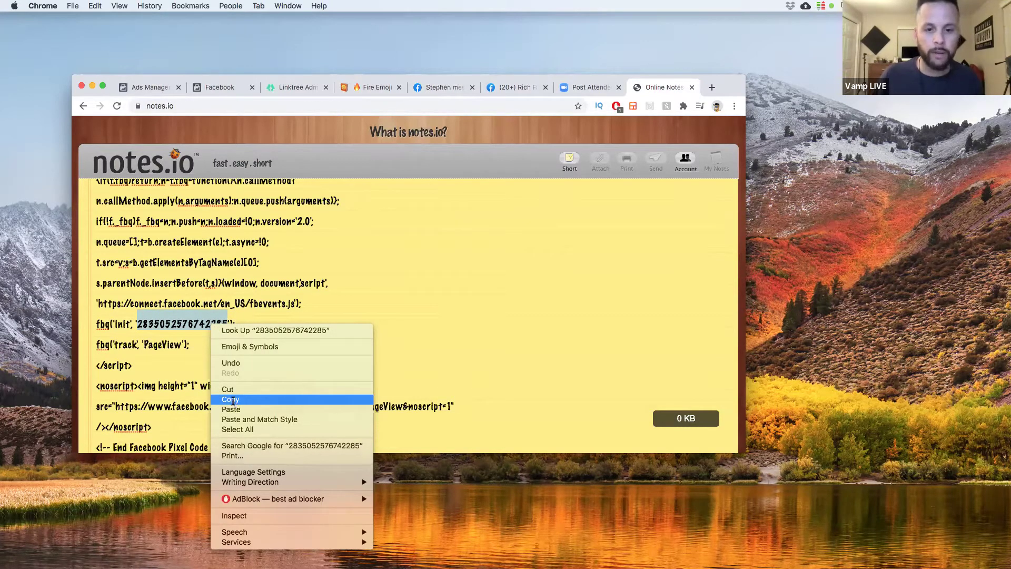
{"action": "left_click", "coordinate": [231, 400]}
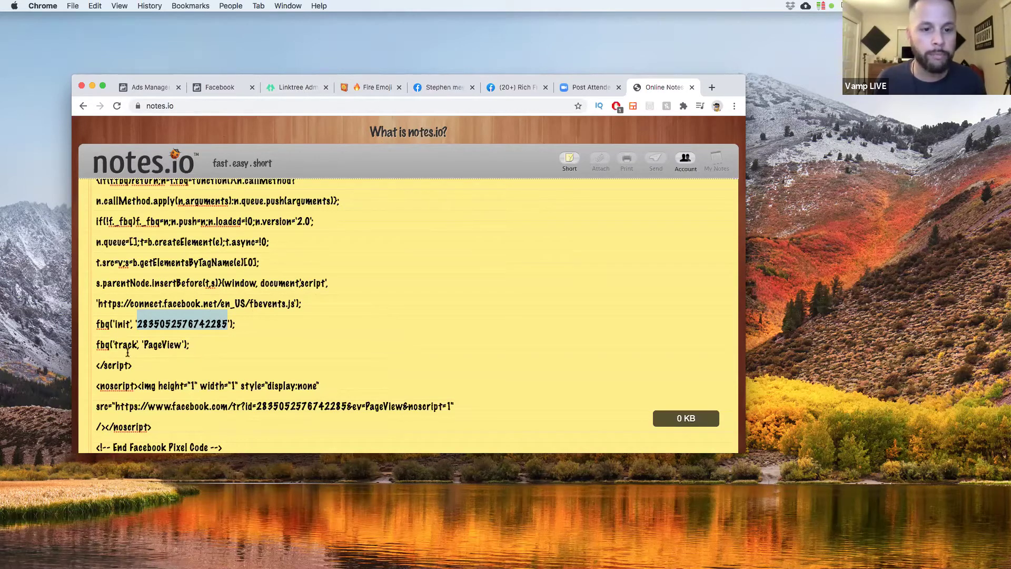
{"action": "left_click", "coordinate": [285, 87]}
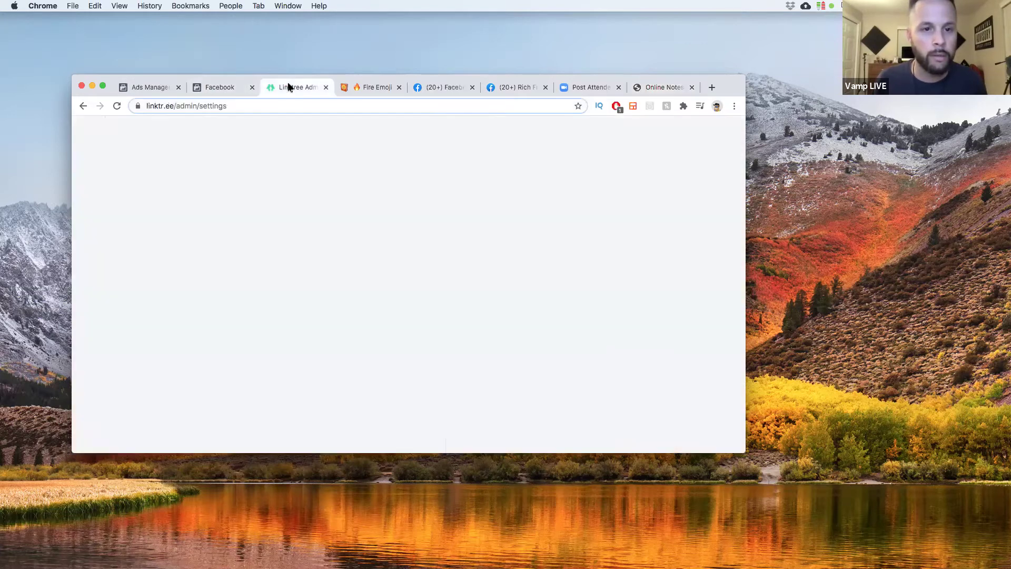
{"action": "left_click", "coordinate": [147, 351]}
{"action": "right_click", "coordinate": [147, 350]}
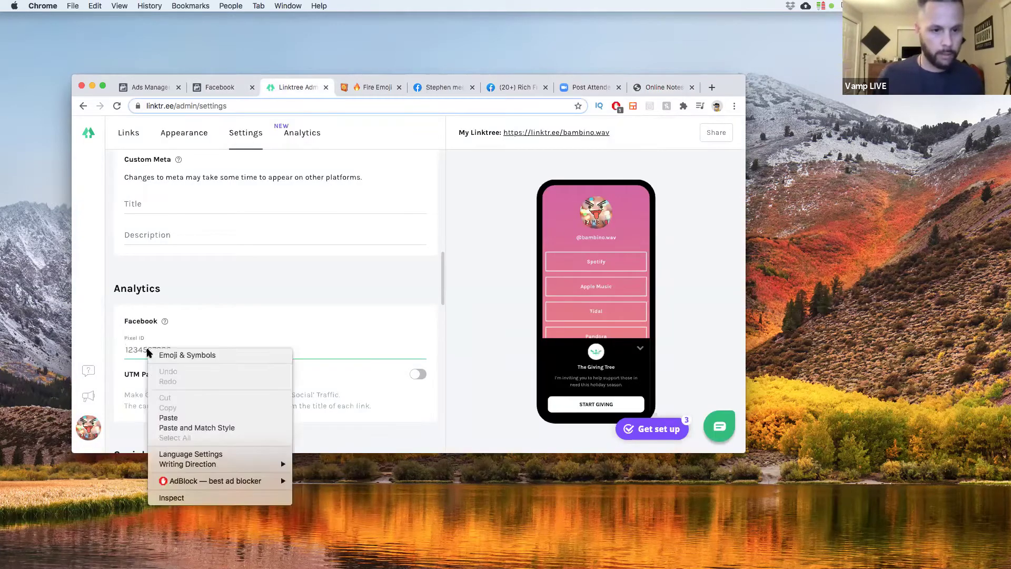
{"action": "left_click", "coordinate": [169, 417]}
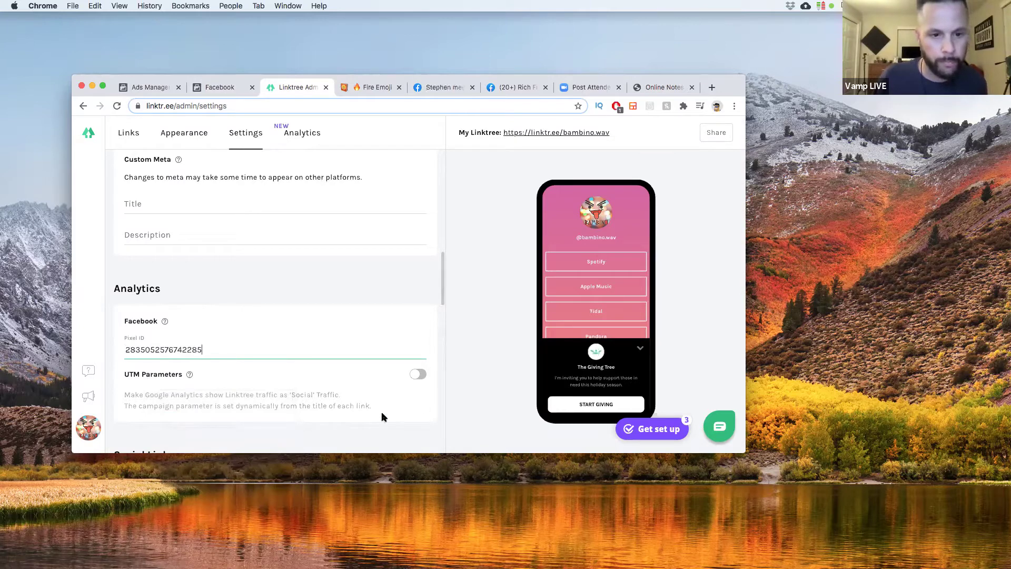
Step: Open the public My Linktree URL in a new tab
{"action": "scroll", "coordinate": [300, 169], "scroll_direction": "up", "scroll_amount": 10}
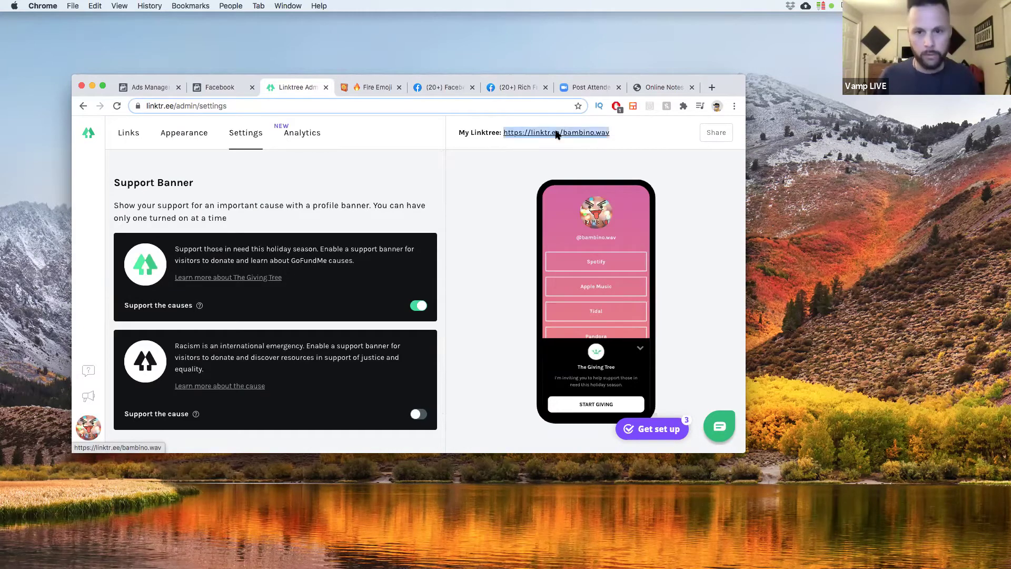
{"action": "right_click", "coordinate": [557, 132]}
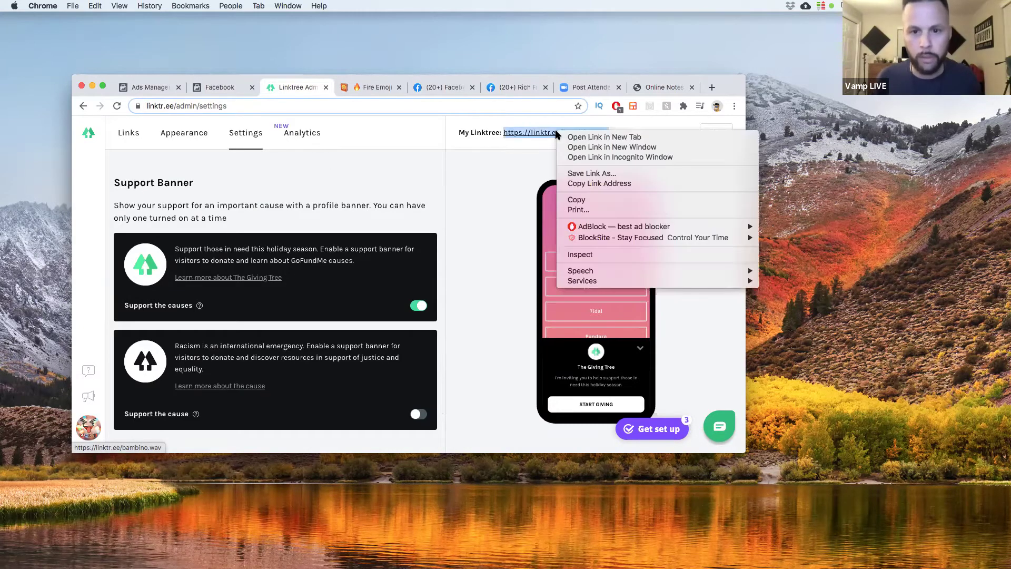
{"action": "left_click", "coordinate": [601, 138]}
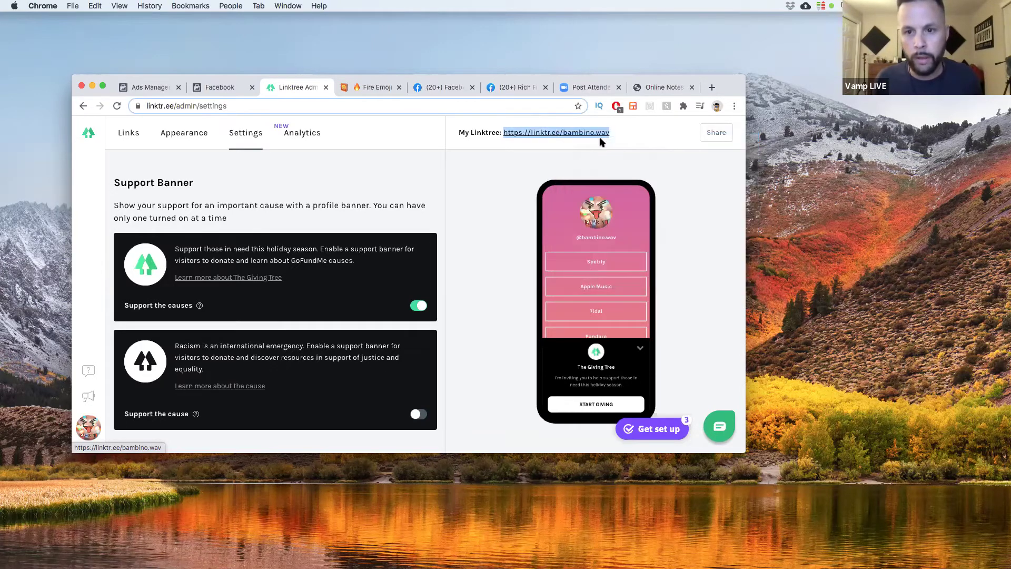
Step: Reload linktr.ee/bambino.wav and check Pixel Helper shows one pixel firing PageView
{"action": "left_click", "coordinate": [337, 87]}
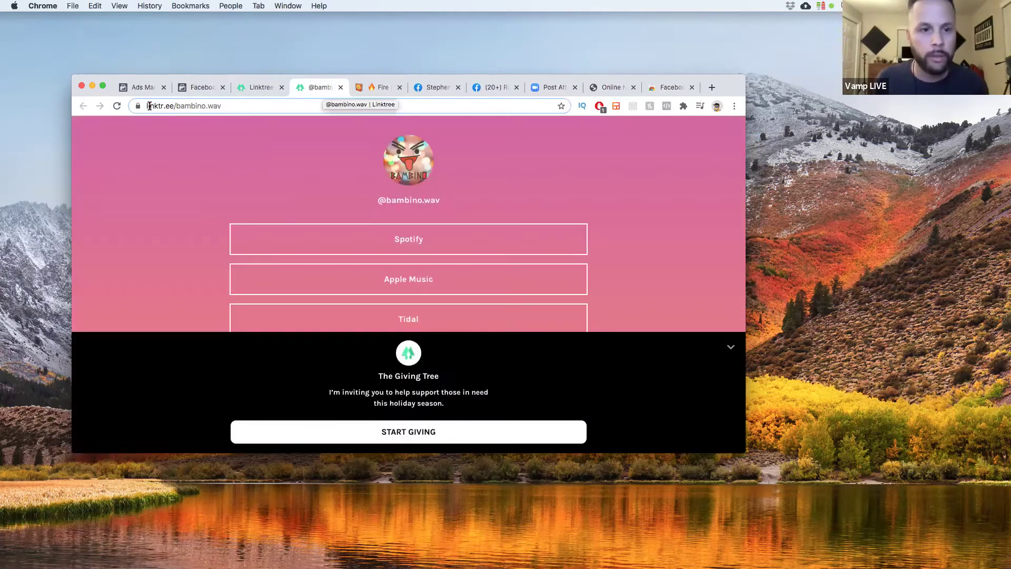
{"action": "left_click", "coordinate": [117, 106]}
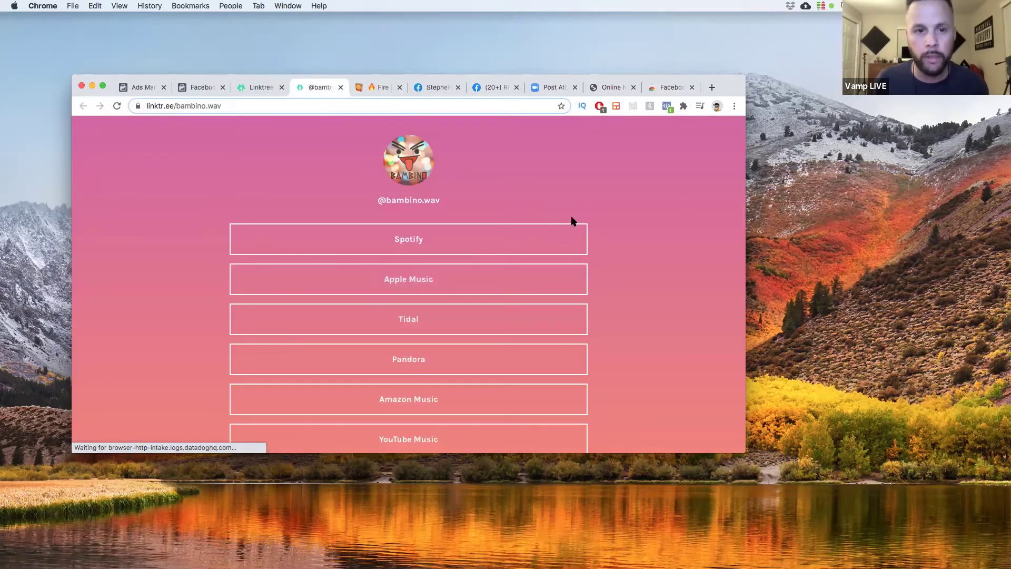
{"action": "left_click", "coordinate": [666, 107]}
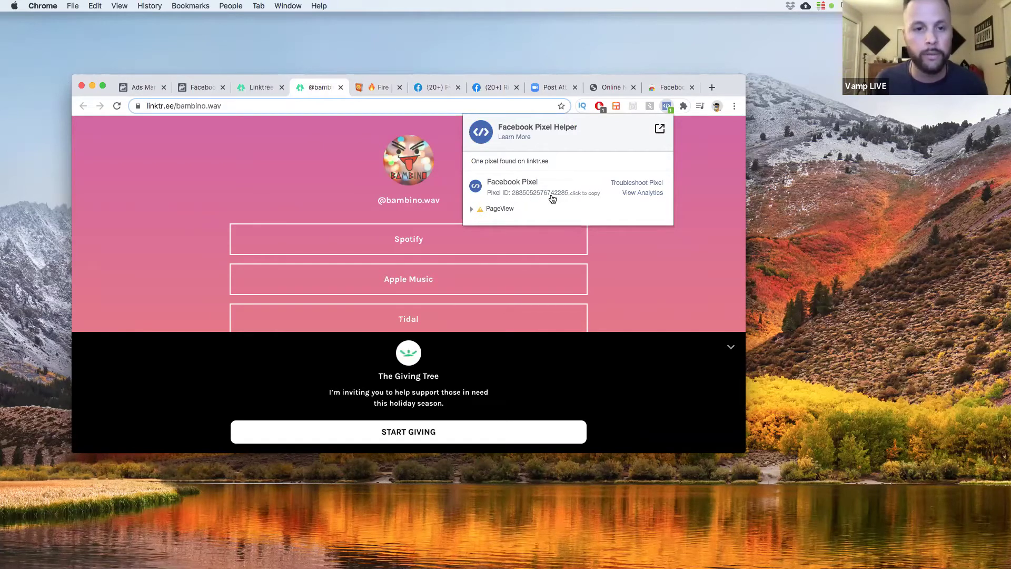
Step: Back in Events Manager, dismiss the Connect website activity dialog
{"action": "left_click", "coordinate": [205, 90]}
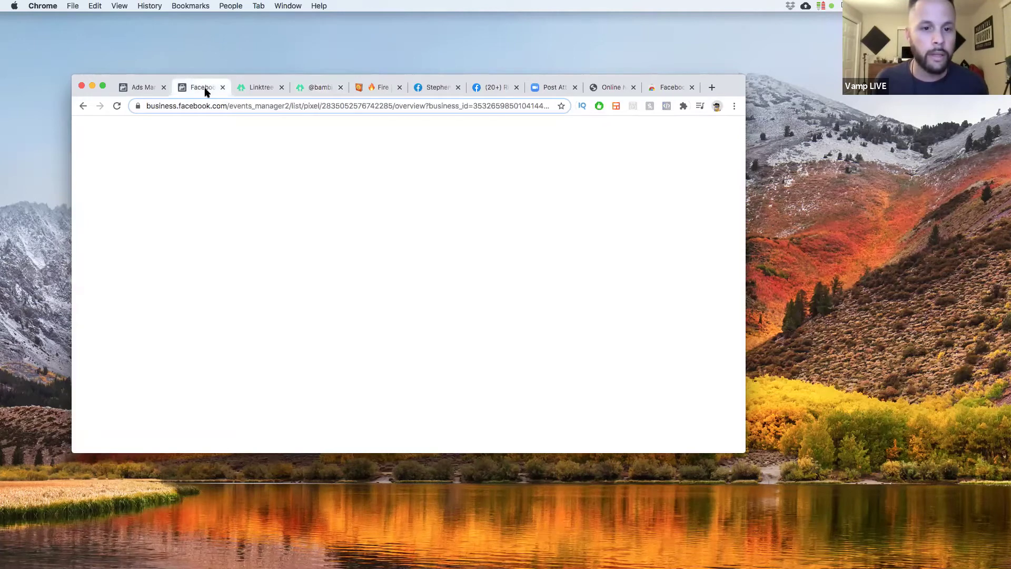
{"action": "left_click", "coordinate": [152, 88]}
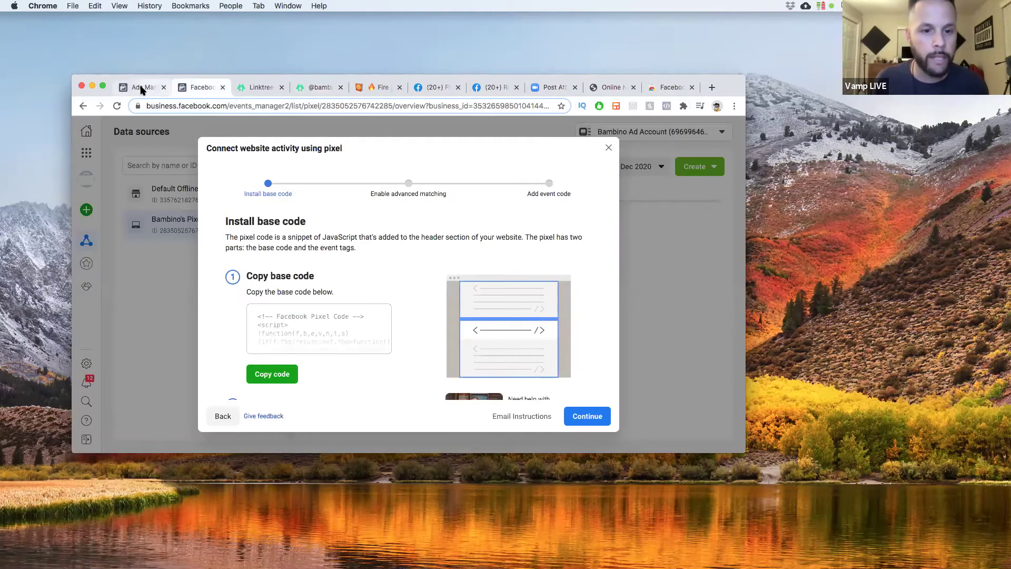
{"action": "left_click", "coordinate": [196, 88]}
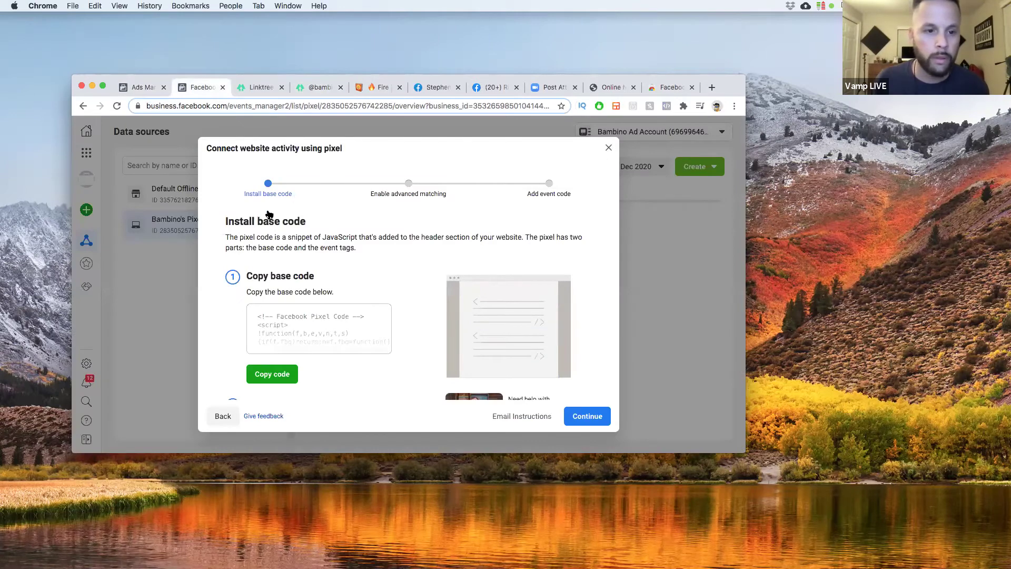
{"action": "key", "text": "Escape"}
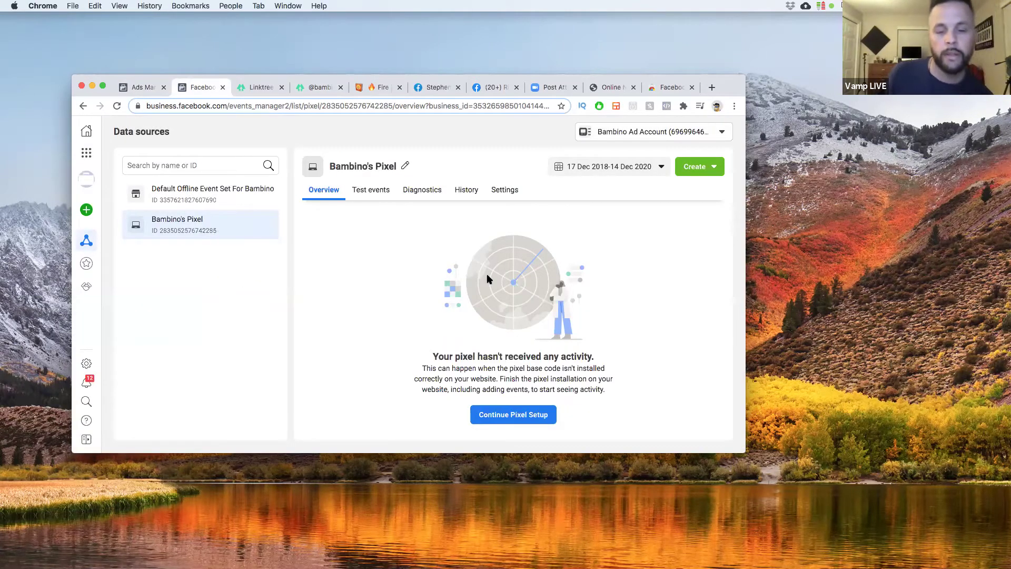
{"action": "left_click", "coordinate": [117, 107]}
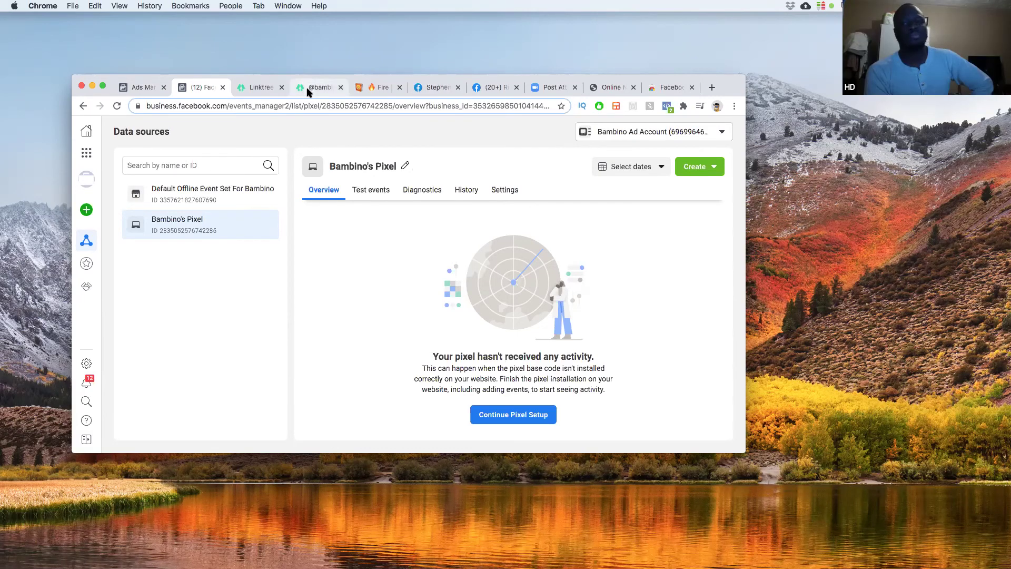
{"action": "left_click", "coordinate": [309, 90]}
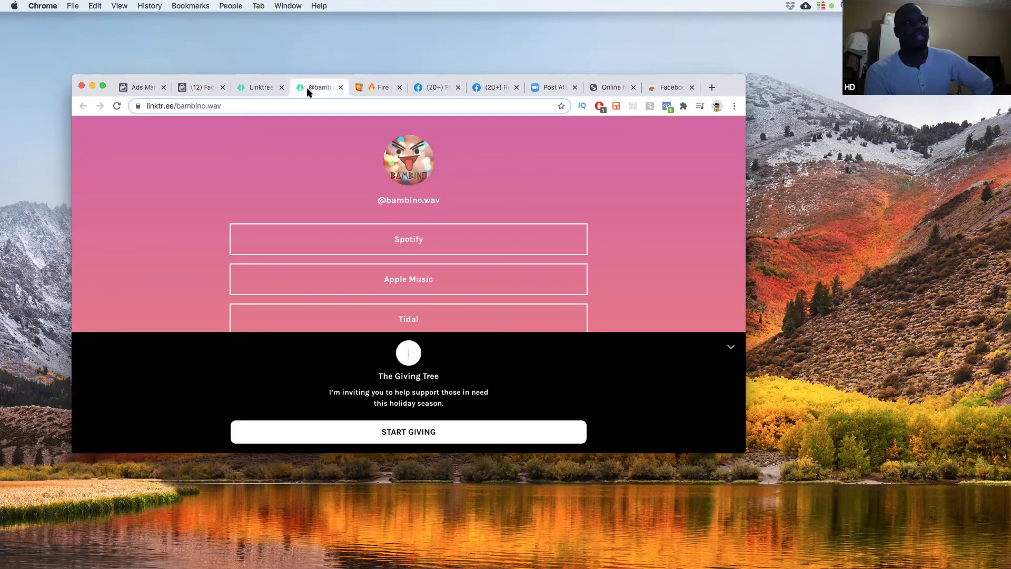